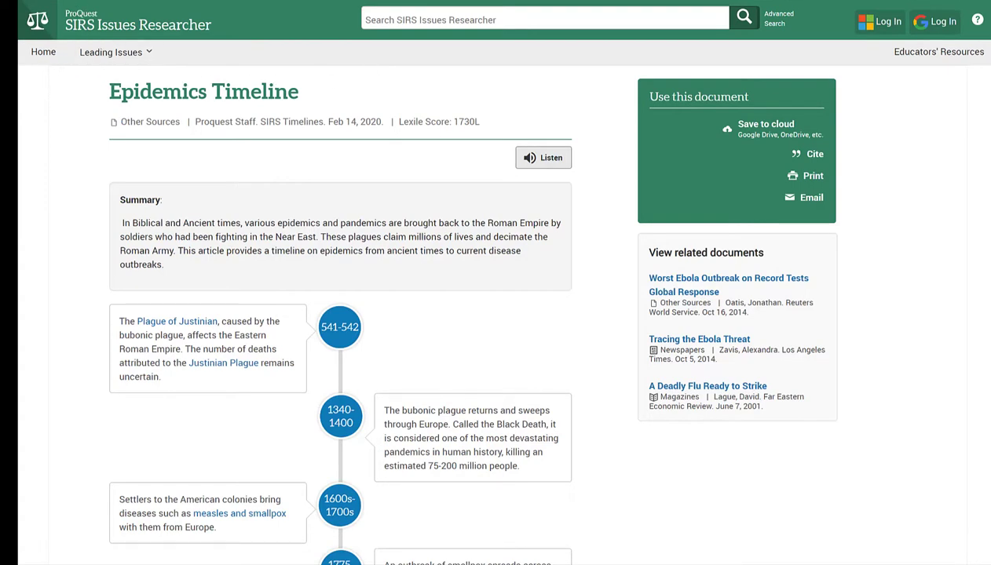
Browse the related research topics carousel, then return to the HIV/AIDS topic.
scroll(110, 79, "down", 15)
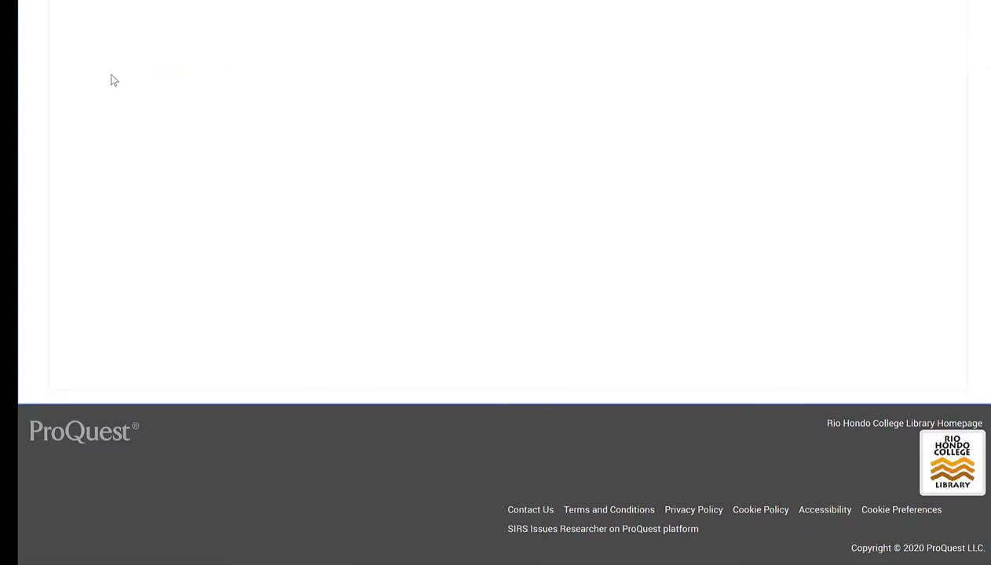
scroll(216, 199, "up", 5)
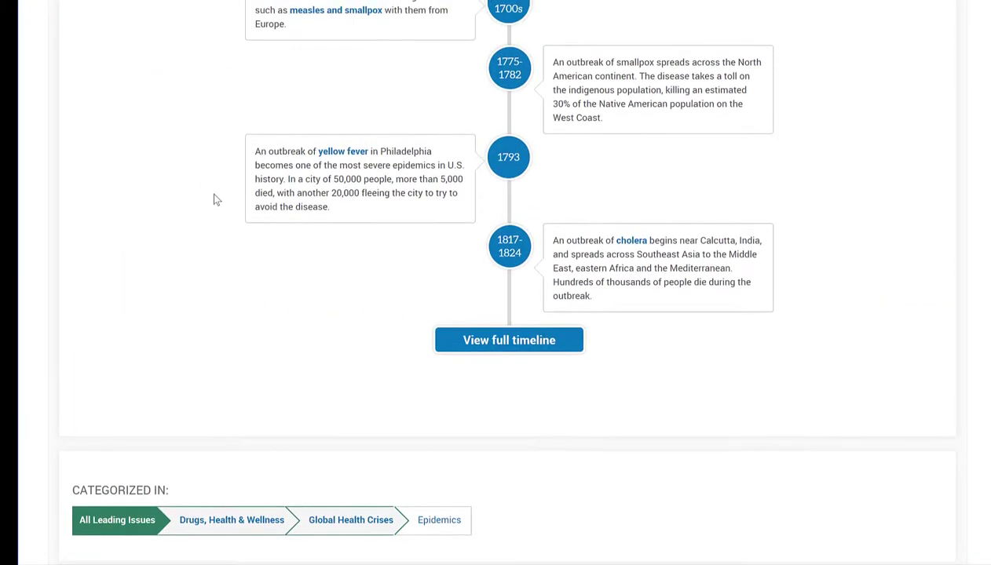
scroll(217, 199, "up", 3)
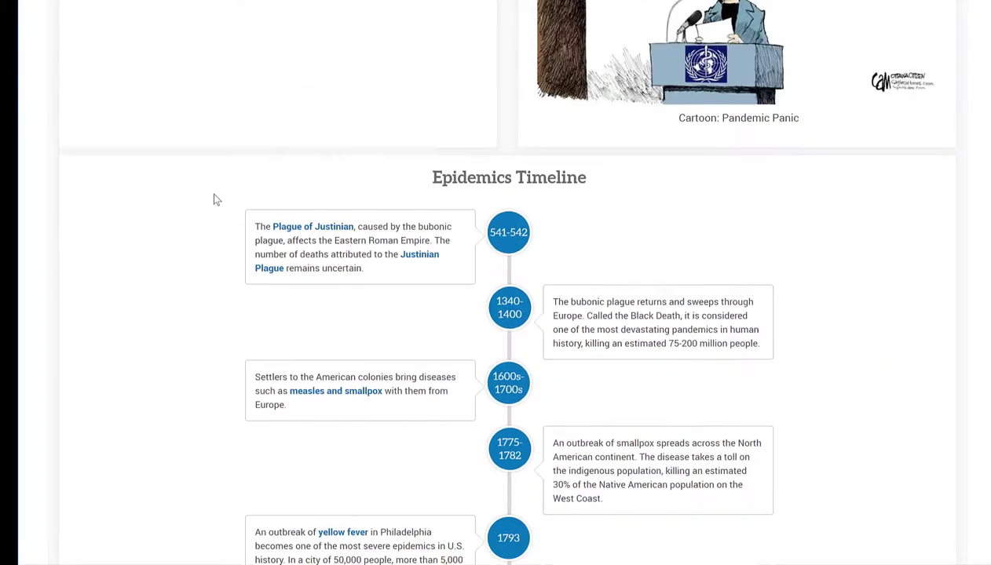
scroll(217, 199, "down", 5)
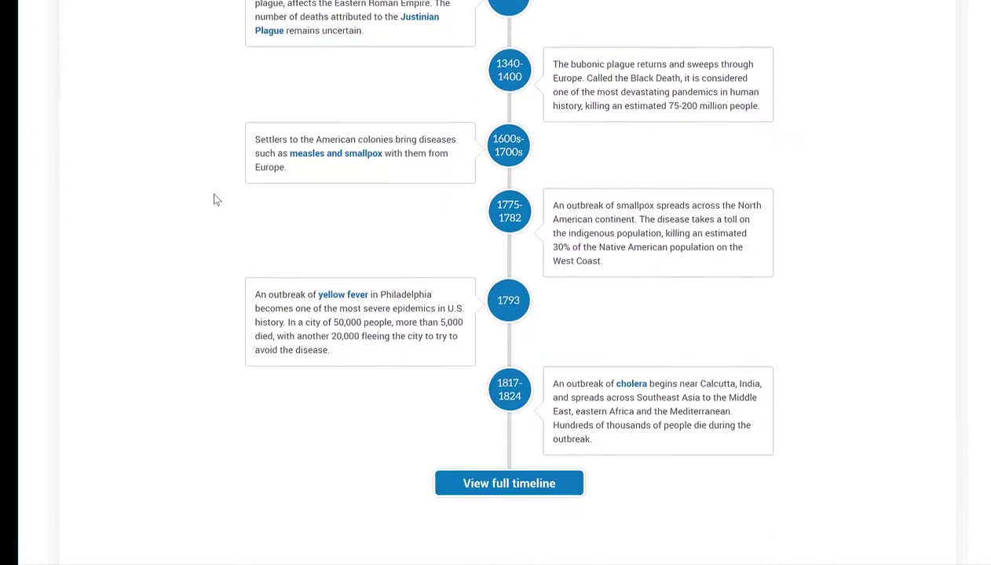
scroll(217, 200, "down", 3)
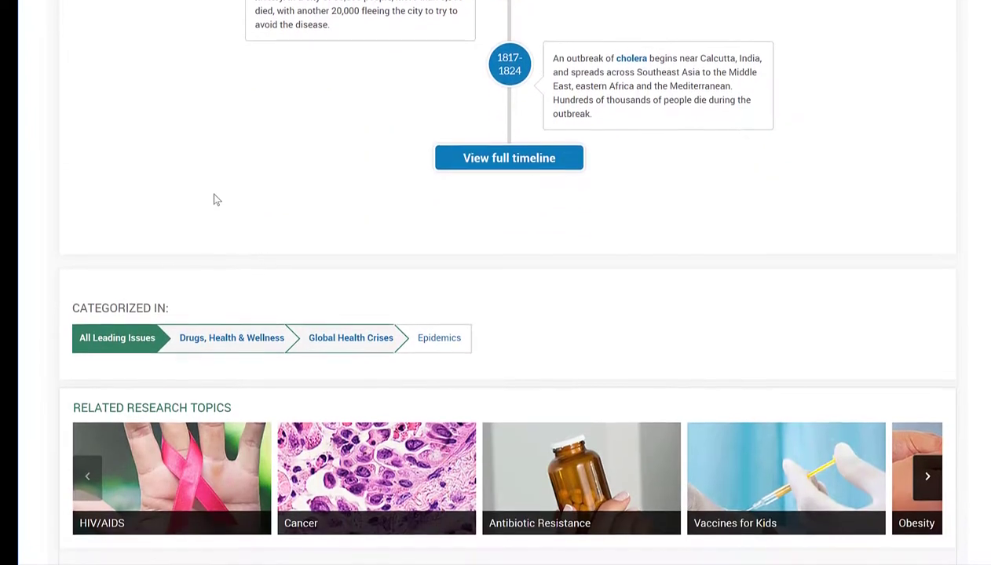
scroll(620, 269, "down", 2)
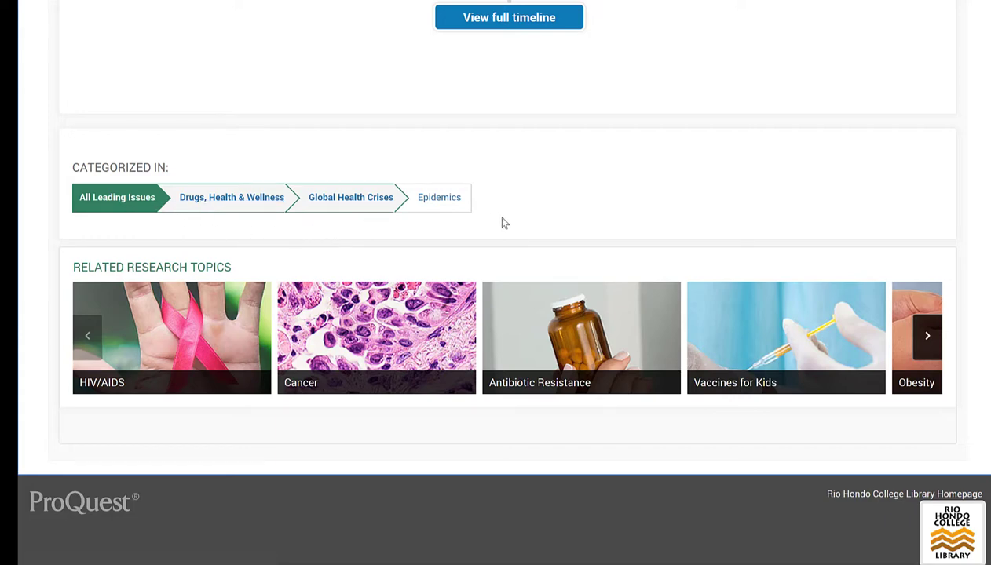
scroll(586, 201, "down", 1)
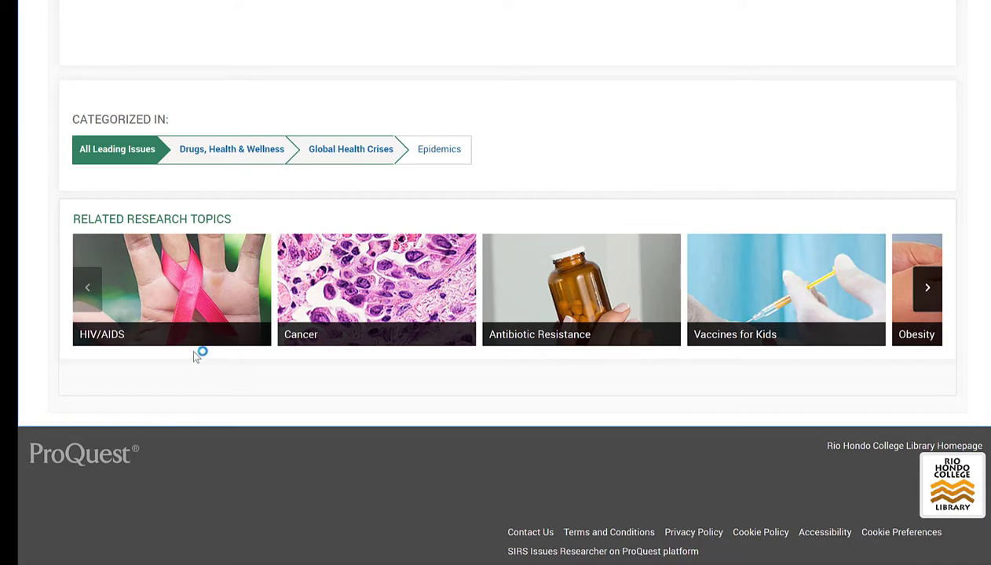
left_click(925, 302)
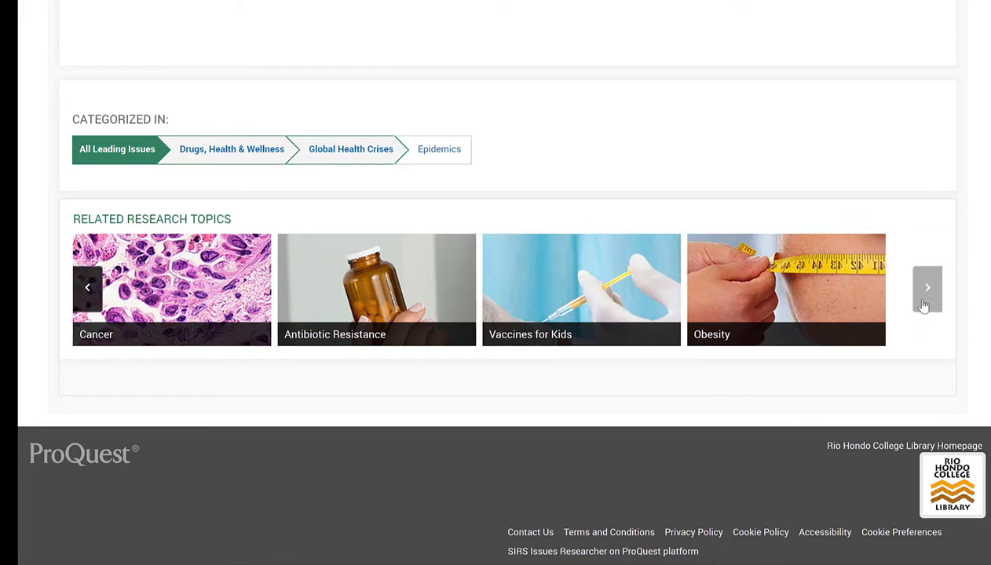
left_click(85, 291)
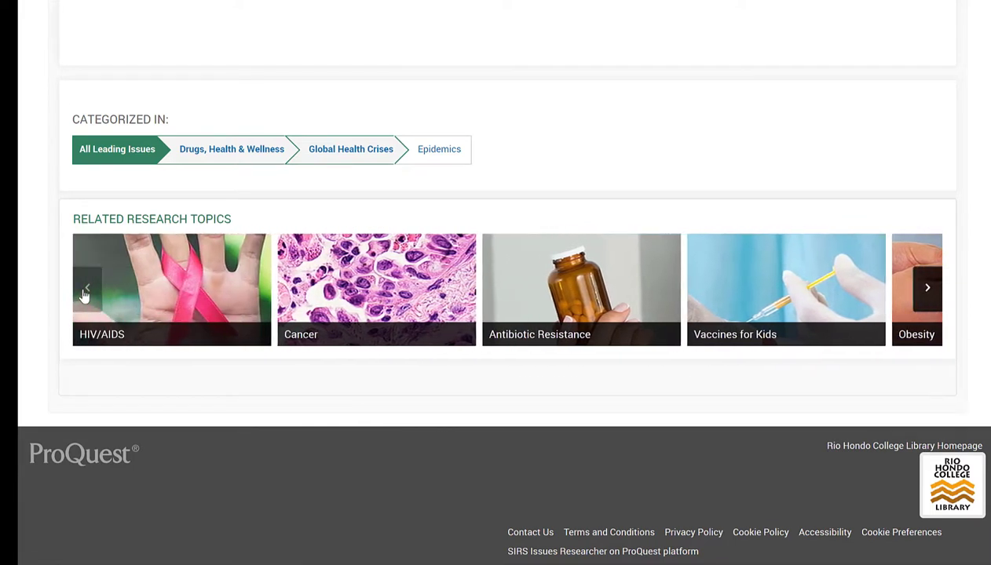
Open the Viewpoint 1 article 'Thanks to Congress, America Is Prepared for the Coronavirus'.
scroll(533, 203, "up", 4)
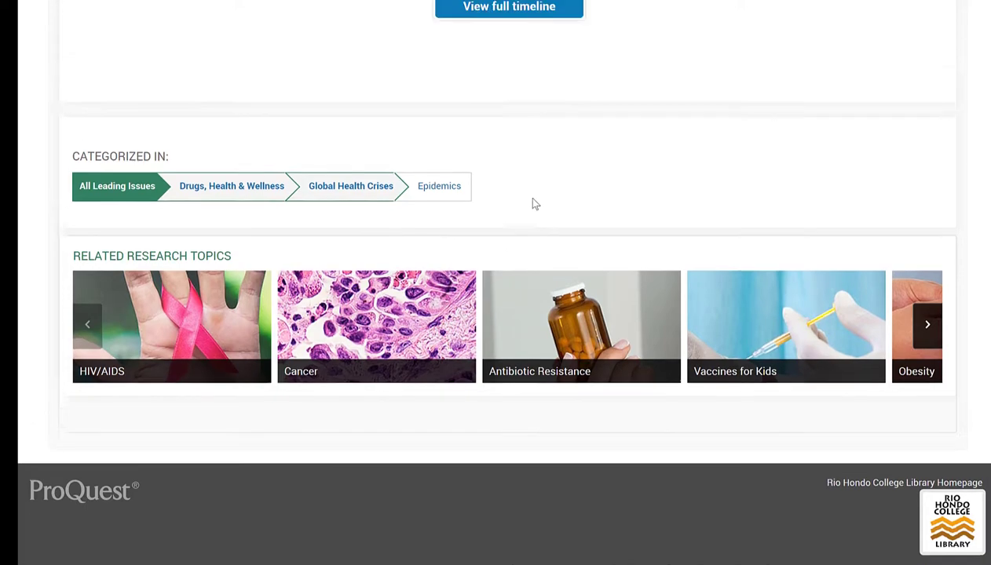
scroll(534, 204, "up", 7)
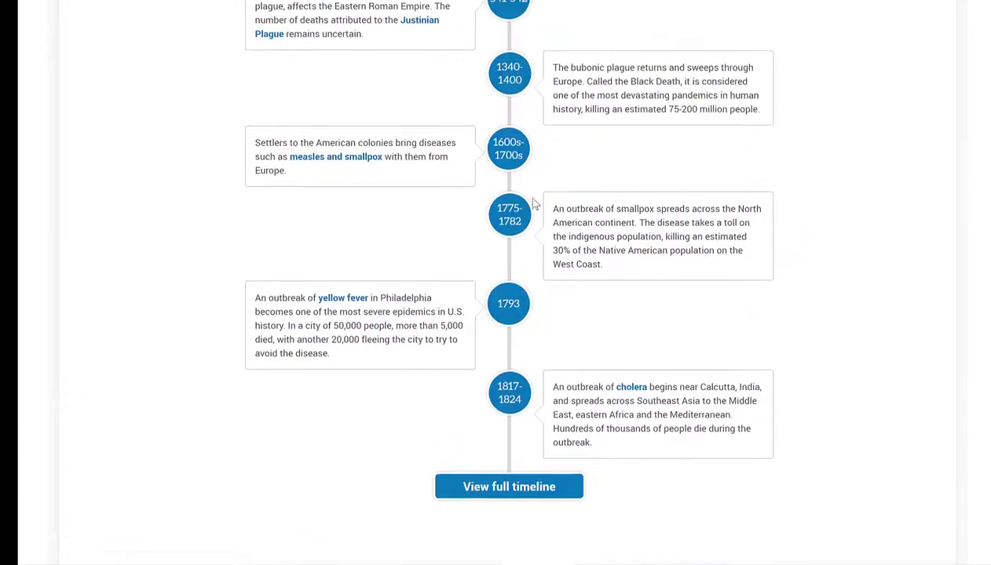
scroll(533, 203, "up", 7)
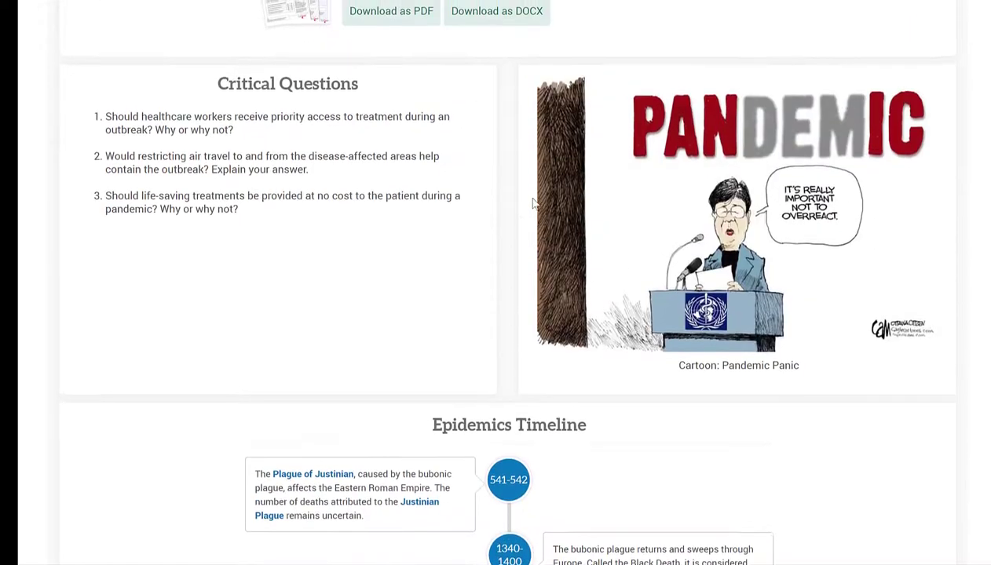
scroll(533, 204, "up", 1)
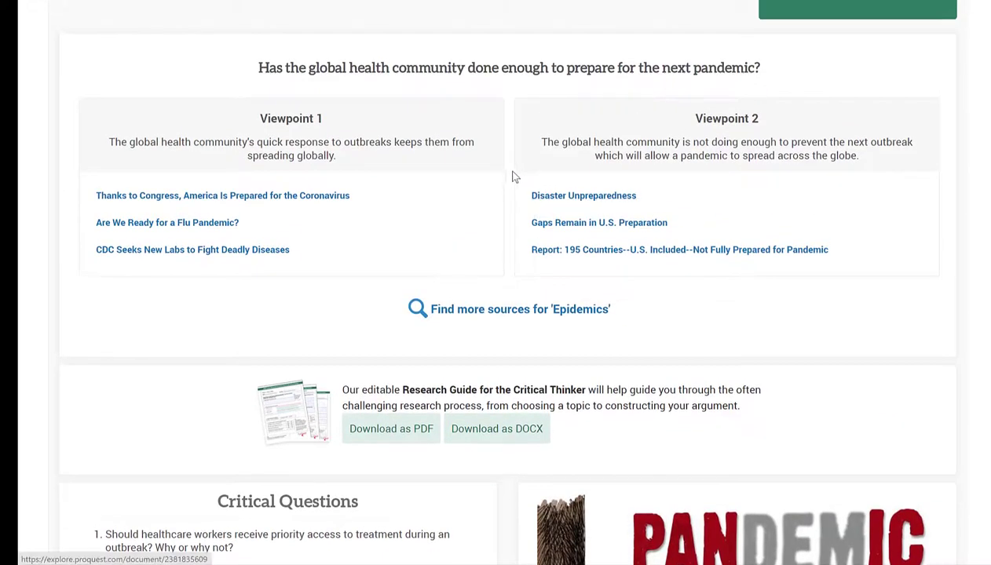
scroll(510, 175, "up", 1)
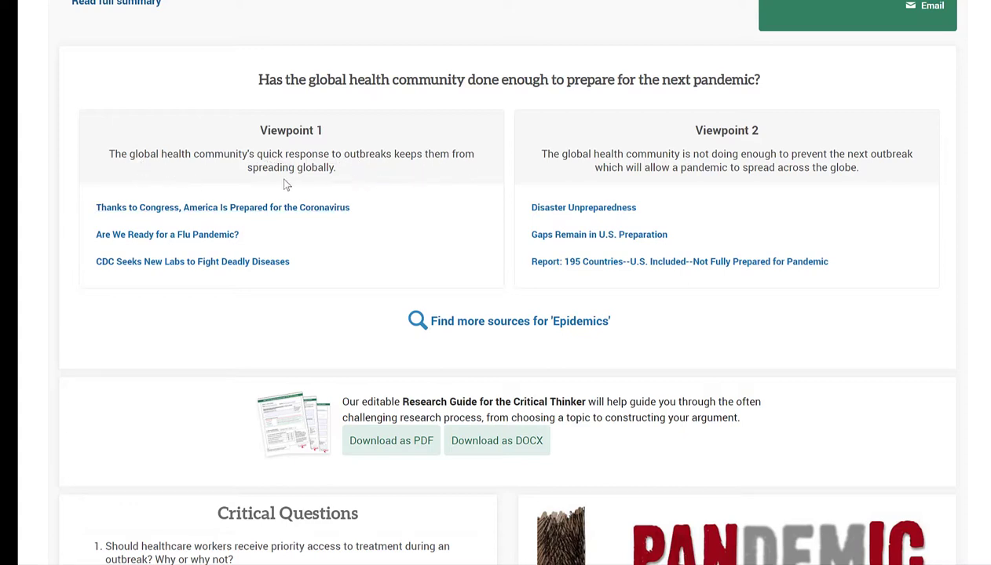
left_click(178, 209)
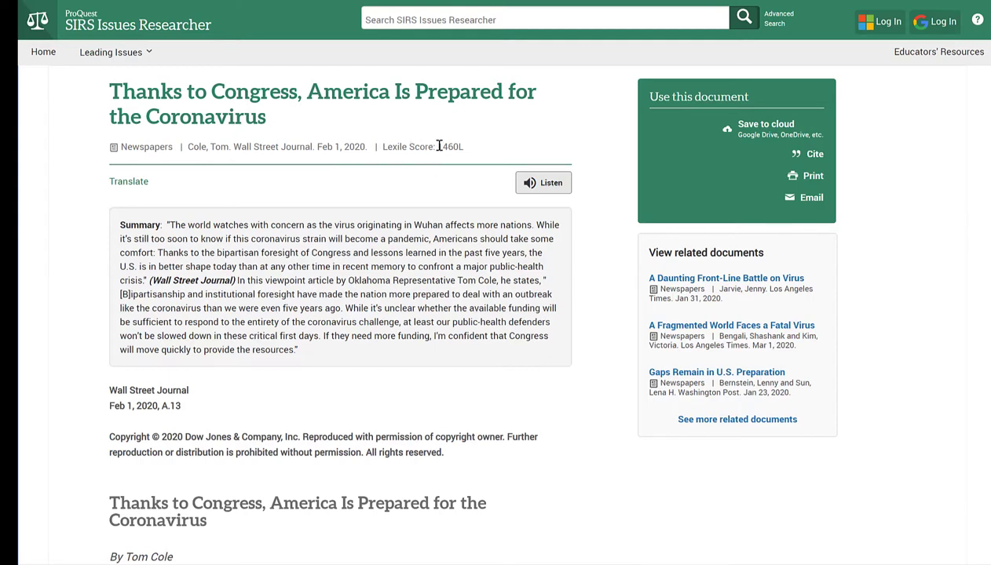
left_click(135, 186)
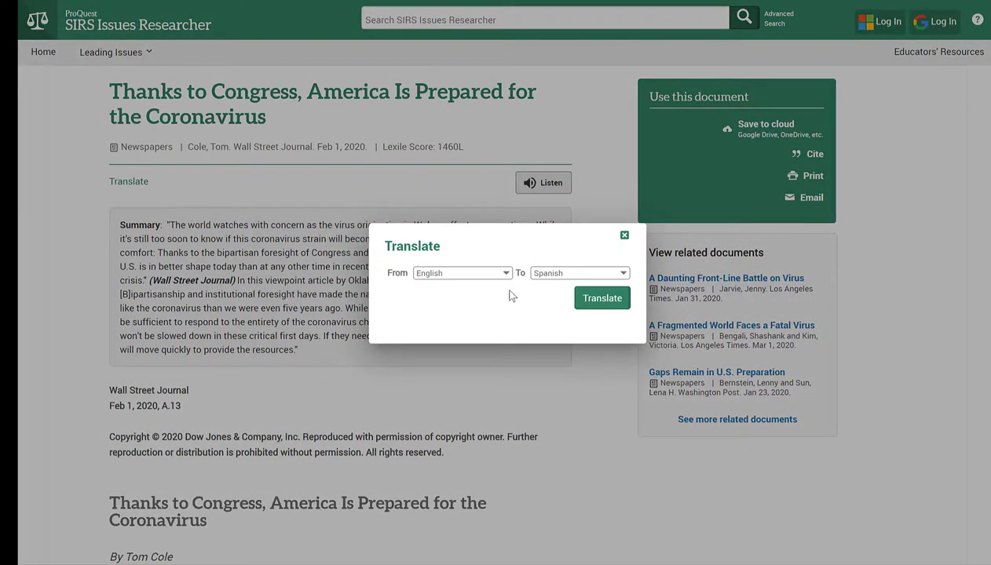
left_click(557, 277)
scroll(571, 274, "up", 3)
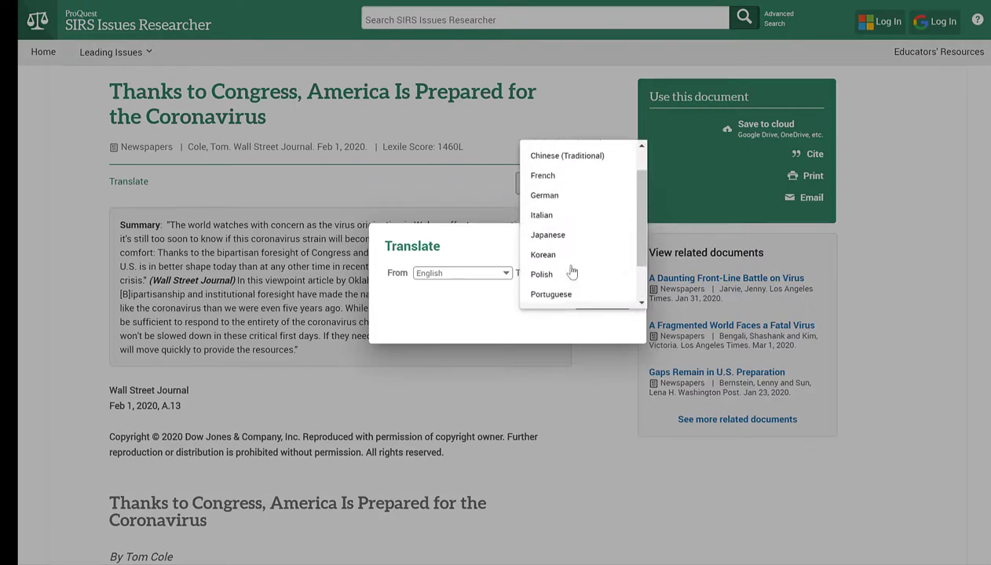
scroll(572, 272, "up", 1)
scroll(572, 272, "down", 3)
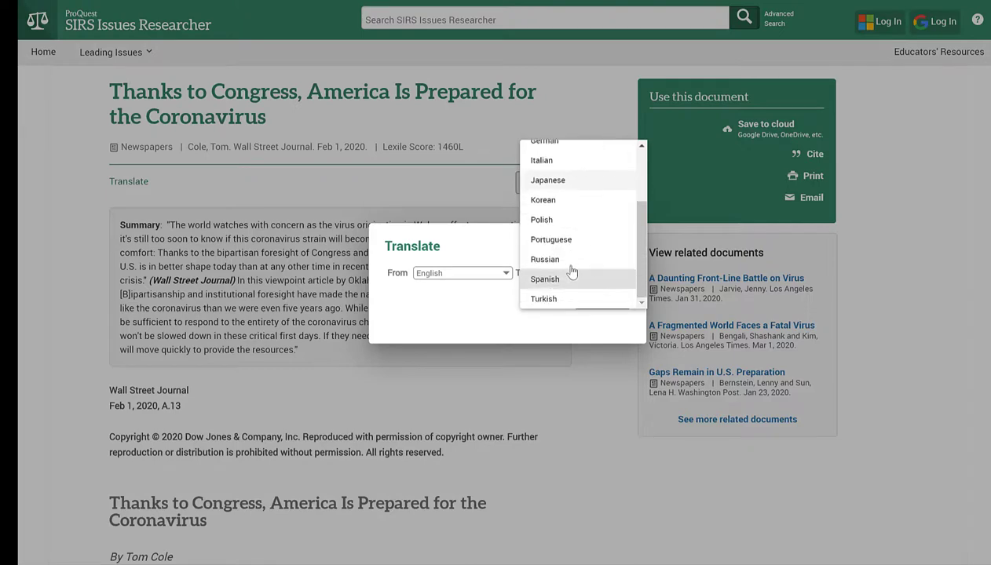
left_click(572, 276)
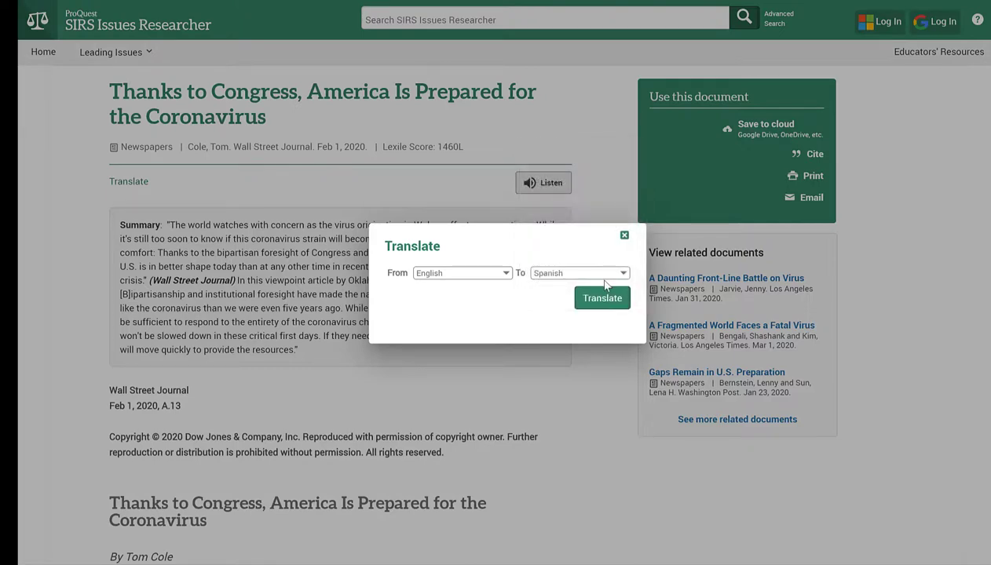
left_click(624, 237)
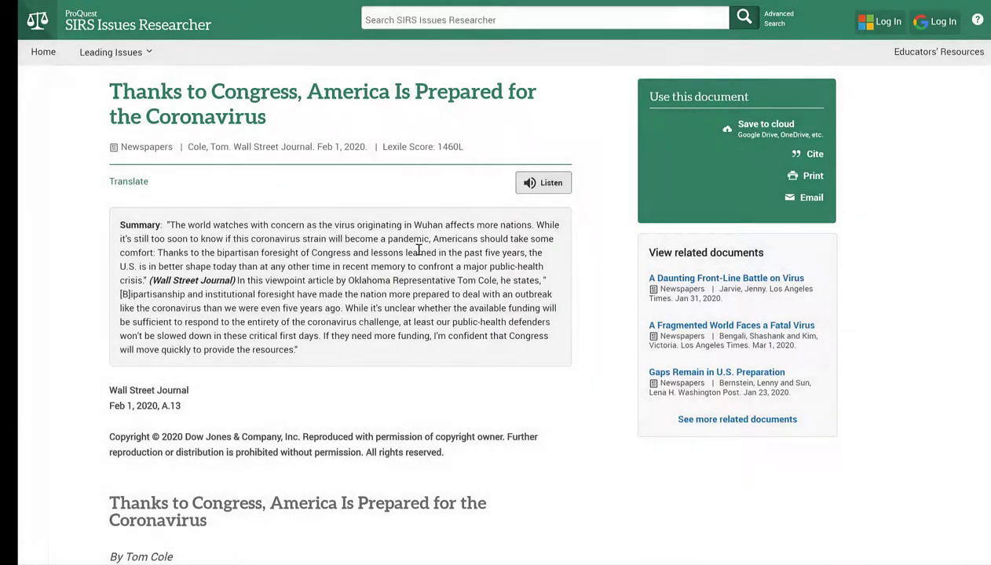
Scroll down to the Related subjects tags, such as COVID-19 (Disease) and Preparedness, and back up.
scroll(339, 235, "down", 2)
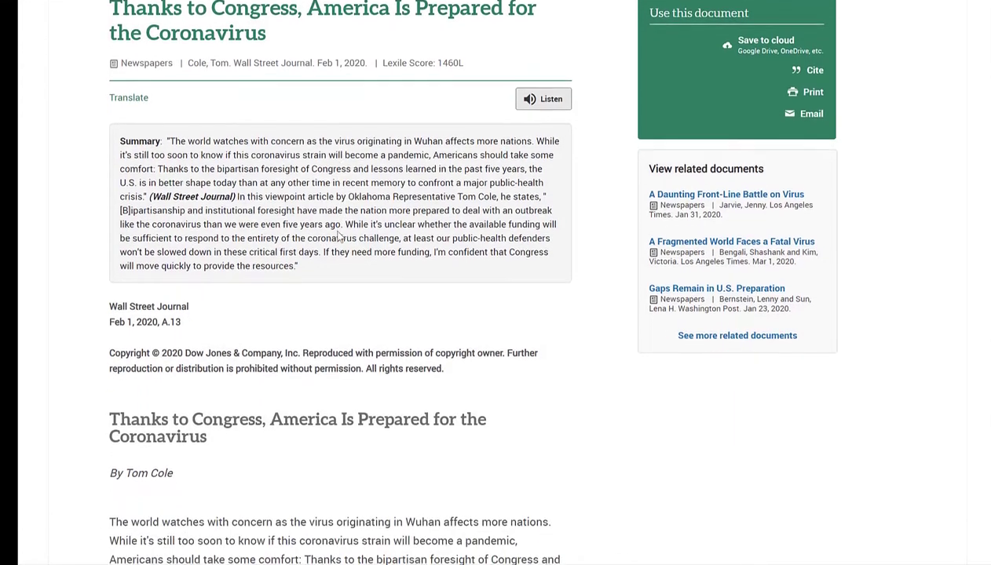
scroll(339, 235, "down", 3)
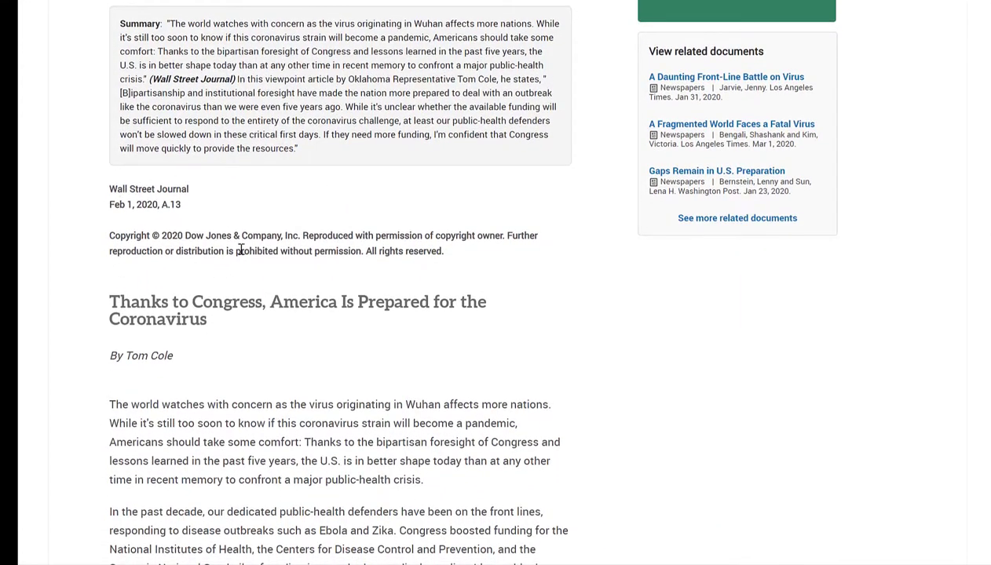
scroll(322, 251, "down", 5)
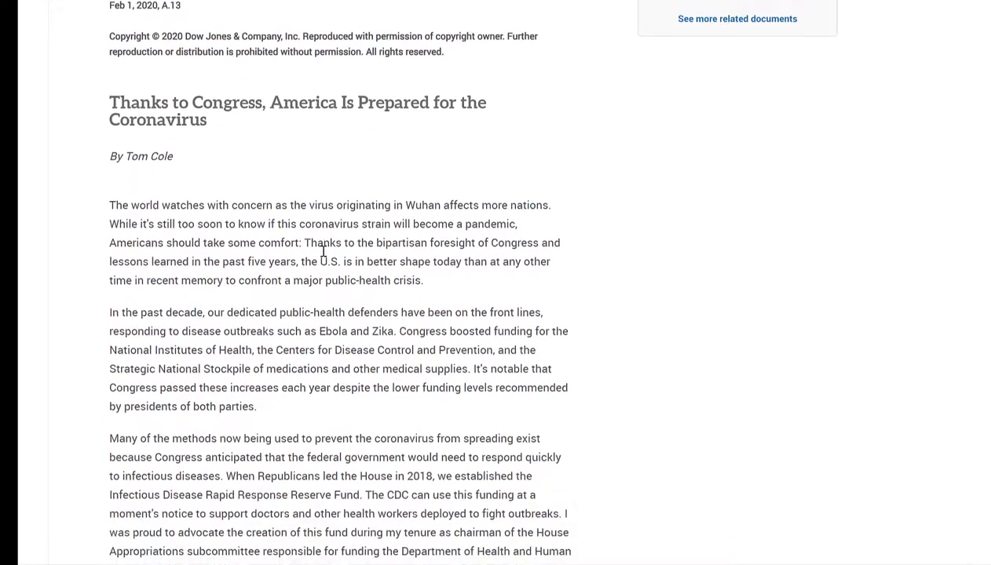
scroll(323, 252, "down", 10)
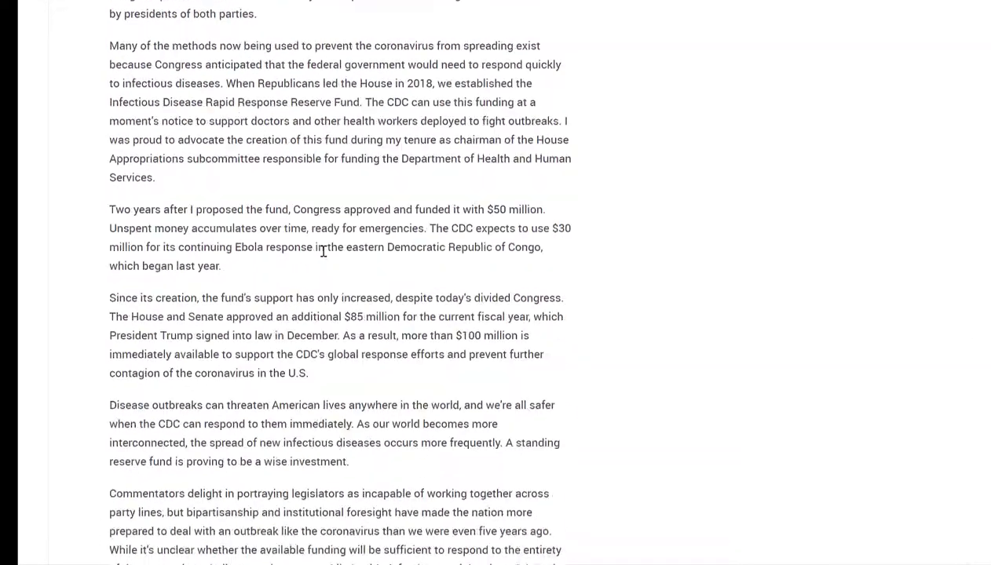
scroll(322, 251, "down", 6)
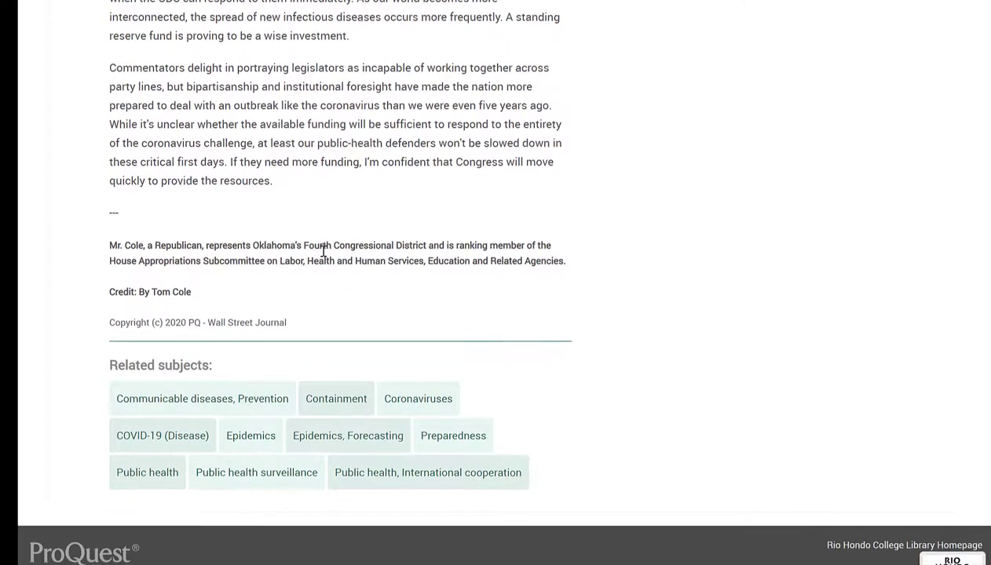
scroll(323, 251, "down", 1)
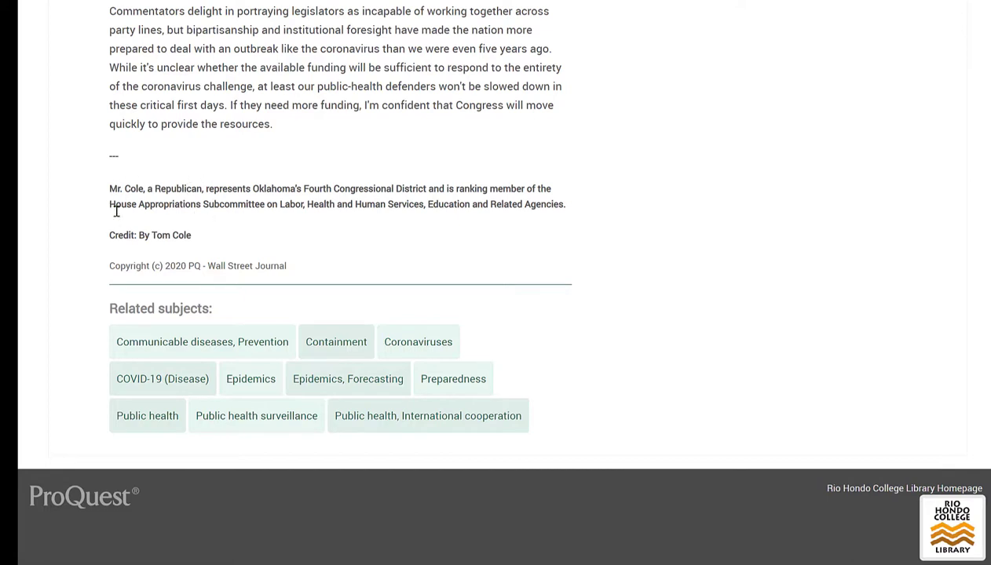
scroll(259, 231, "down", 1)
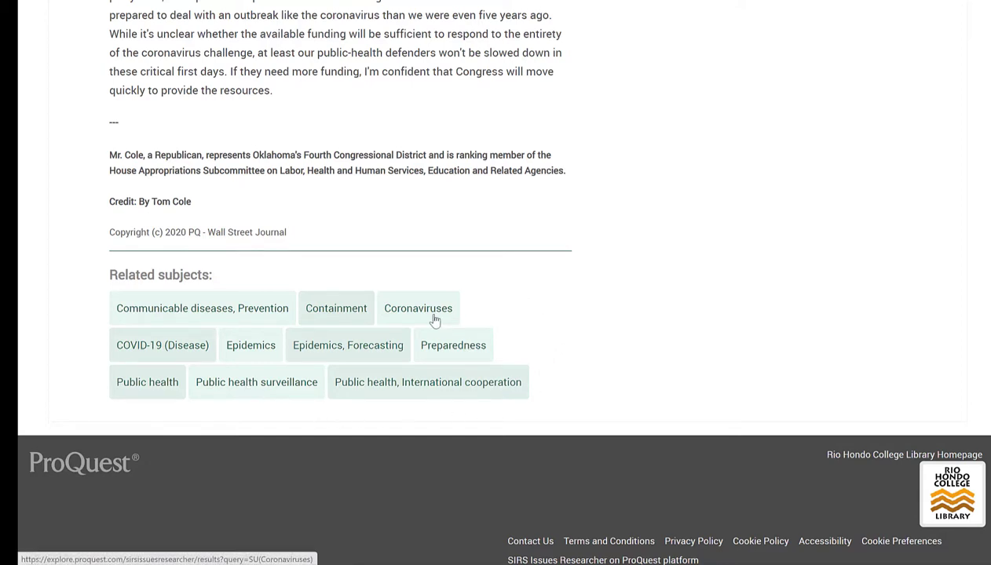
scroll(509, 299, "up", 10)
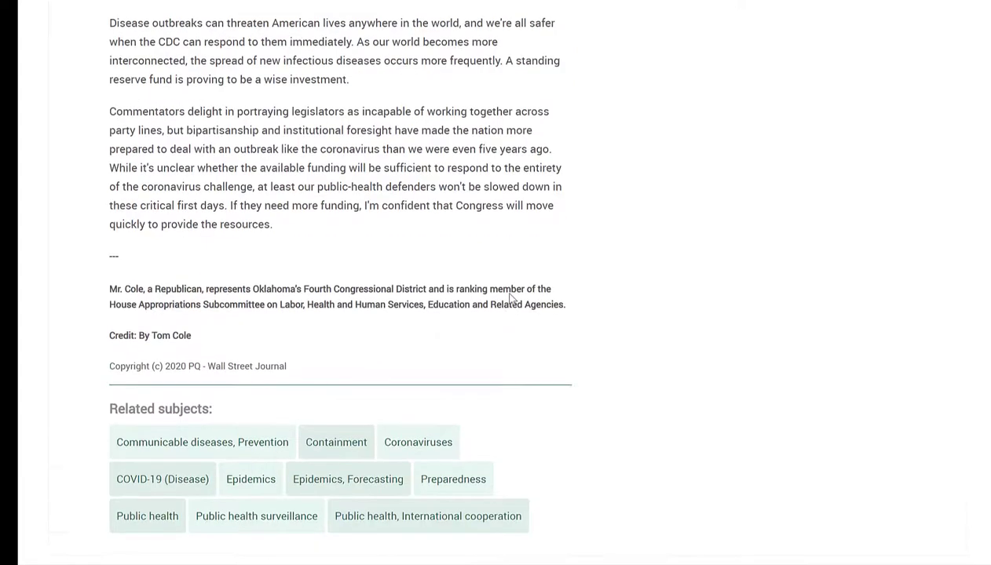
scroll(509, 299, "up", 8)
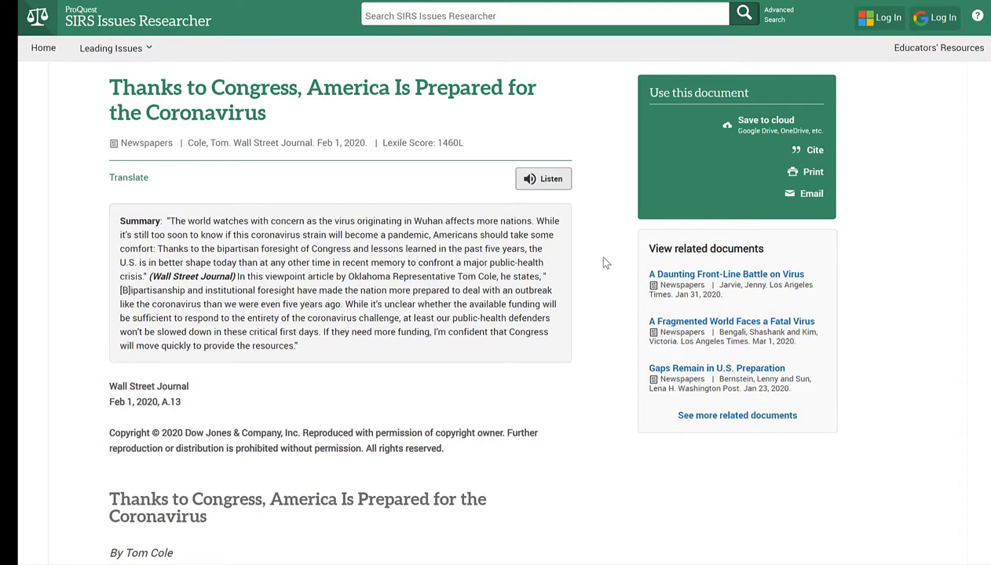
scroll(605, 266, "up", 1)
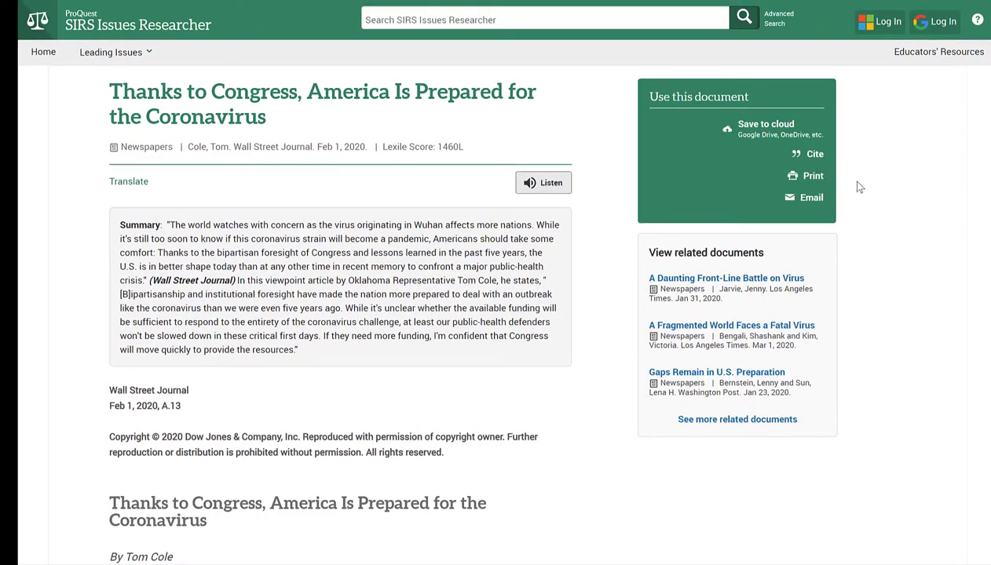
Show the article's citation in MLA 8, after viewing APA 6 and Turabian 8 as alternatives.
left_click(814, 155)
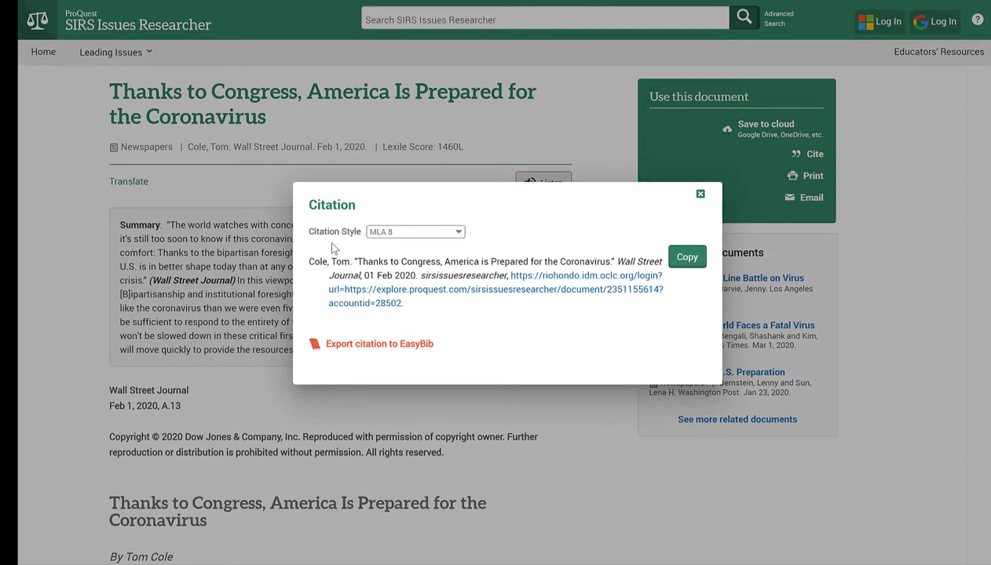
left_click(400, 243)
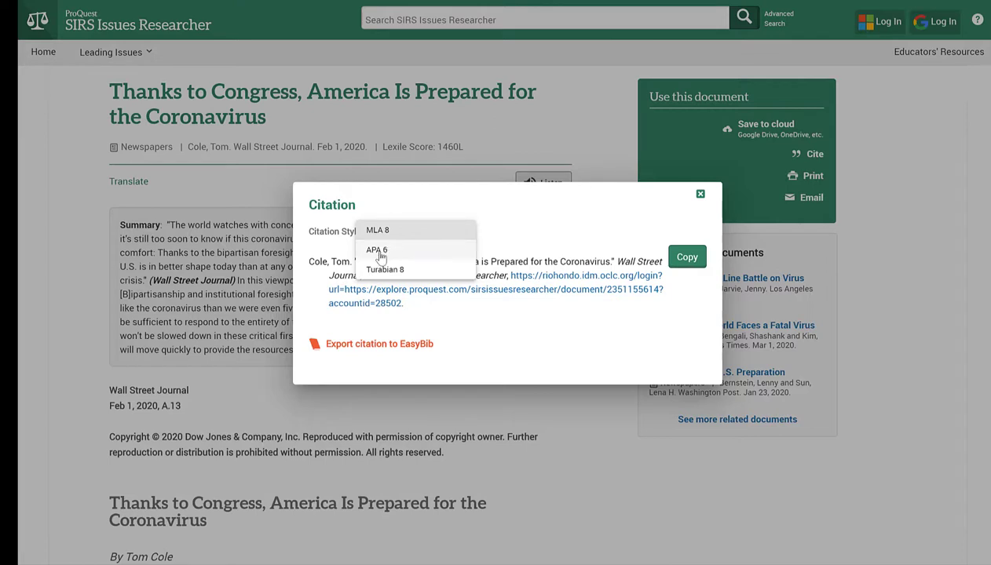
left_click(508, 221)
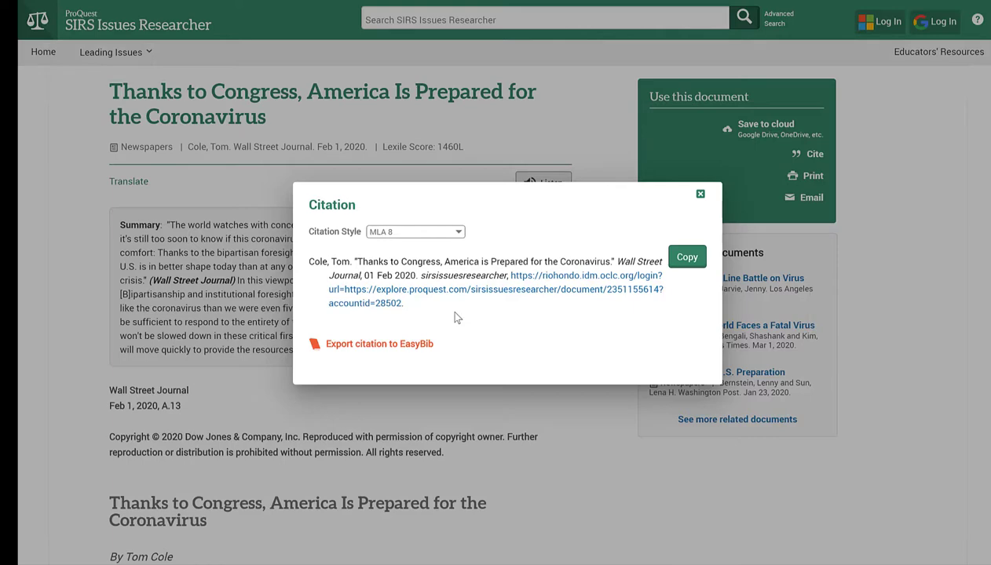
Close the citation and scroll through the article's three-page print preview.
left_click(701, 195)
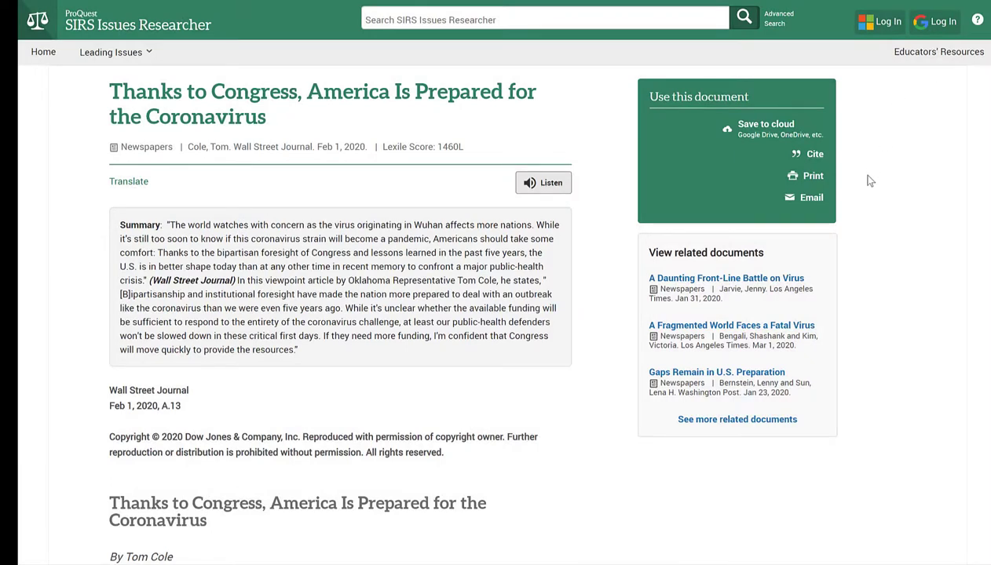
left_click(812, 177)
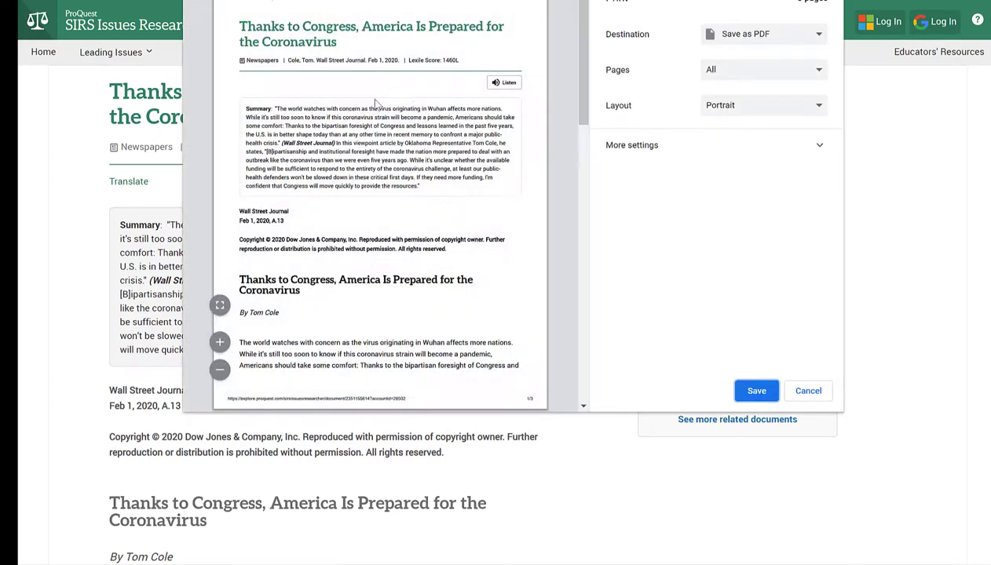
scroll(435, 208, "down", 7)
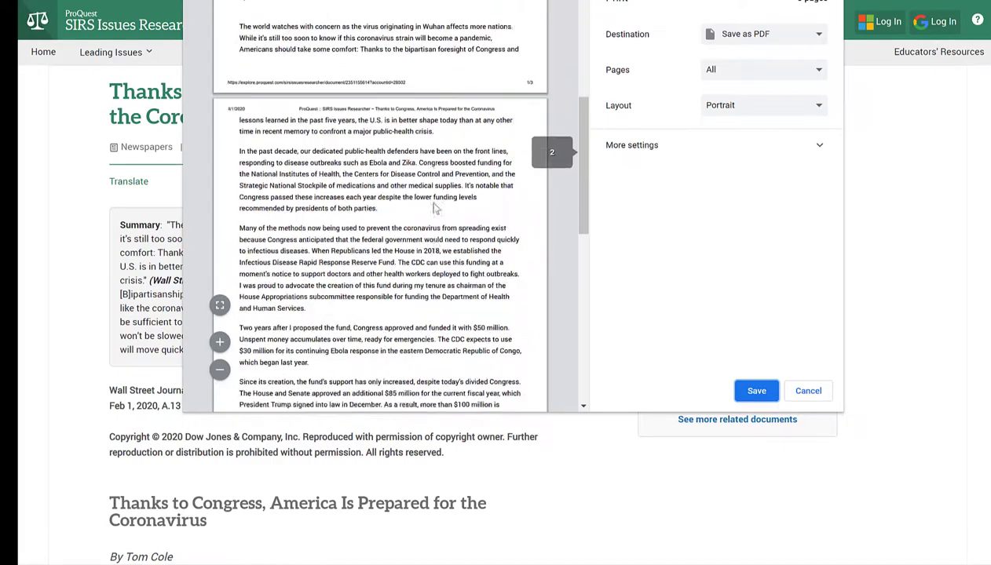
scroll(434, 206, "down", 3)
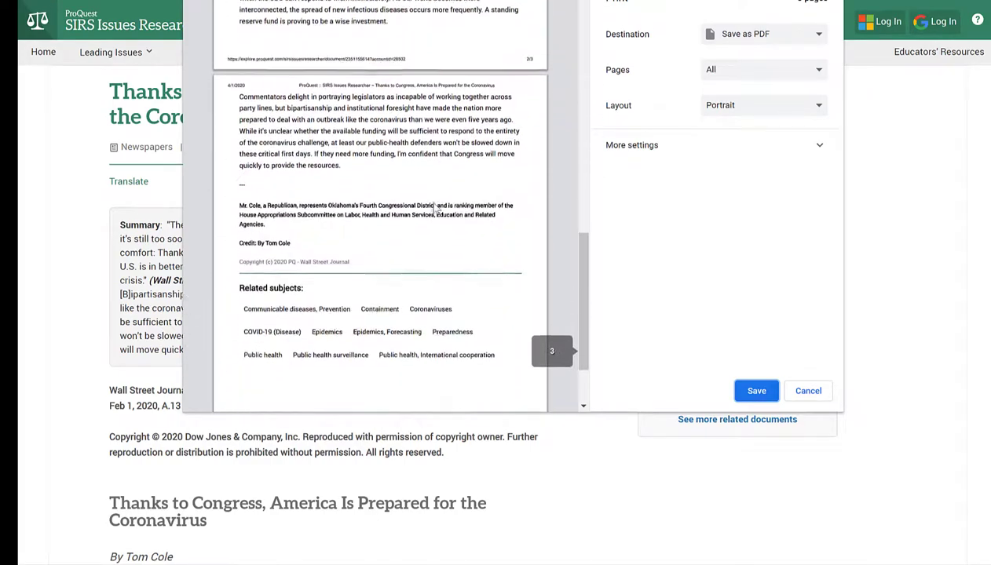
scroll(436, 208, "up", 4)
scroll(433, 205, "up", 10)
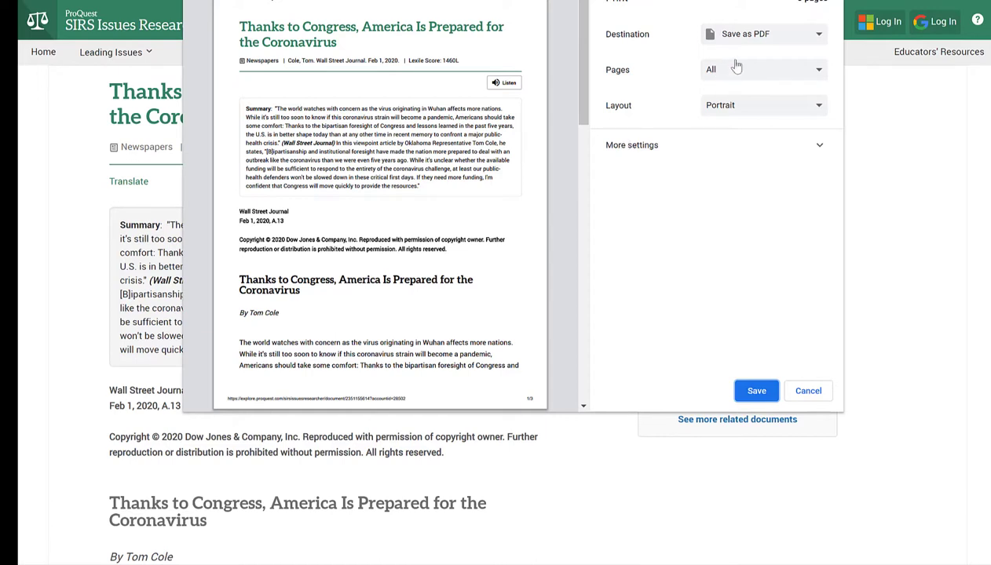
Check the Destination options, keep Save as PDF, then cancel printing.
left_click(760, 39)
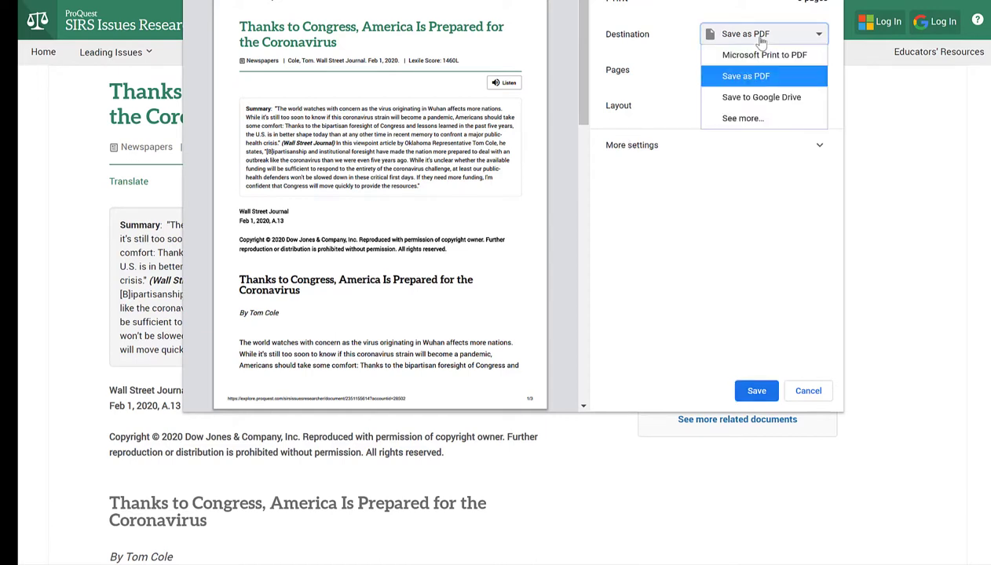
left_click(760, 39)
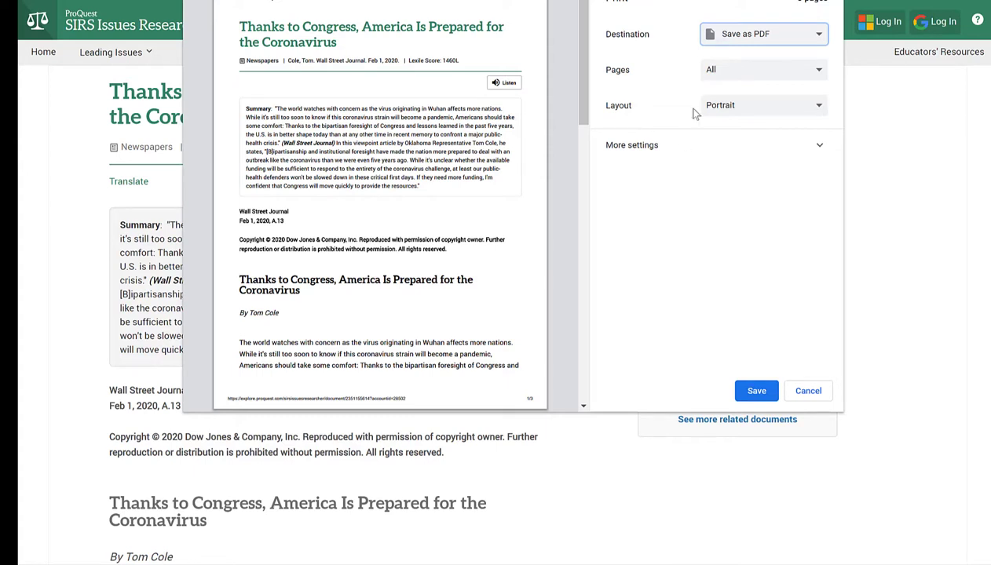
left_click(809, 393)
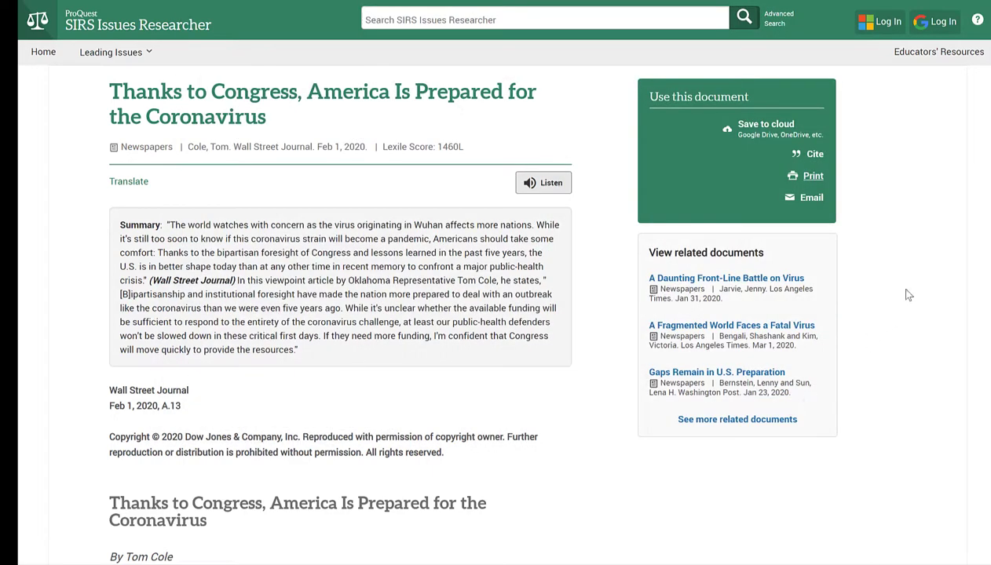
Email the article to the pasted library address, then close the email window.
left_click(814, 200)
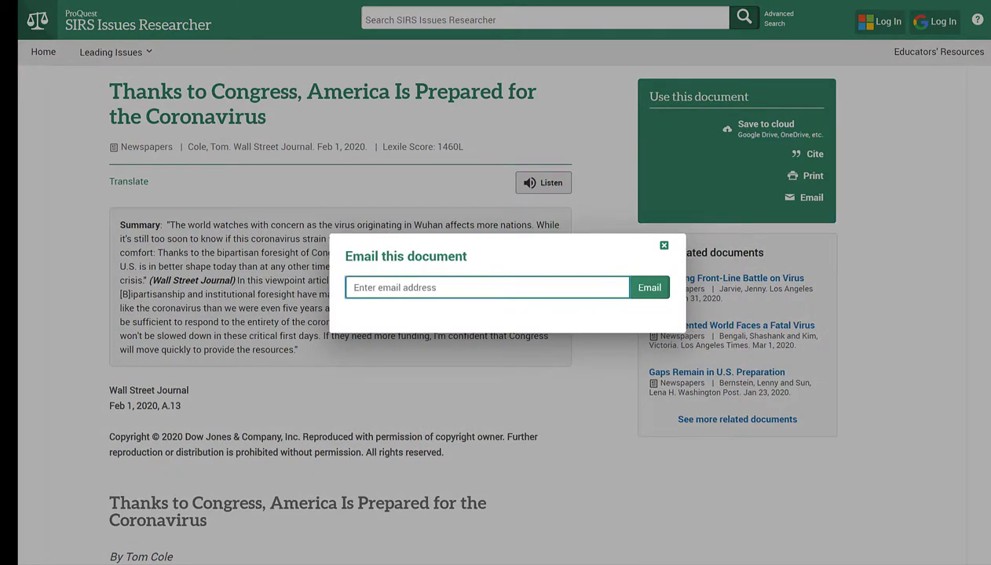
key("ctrl+v")
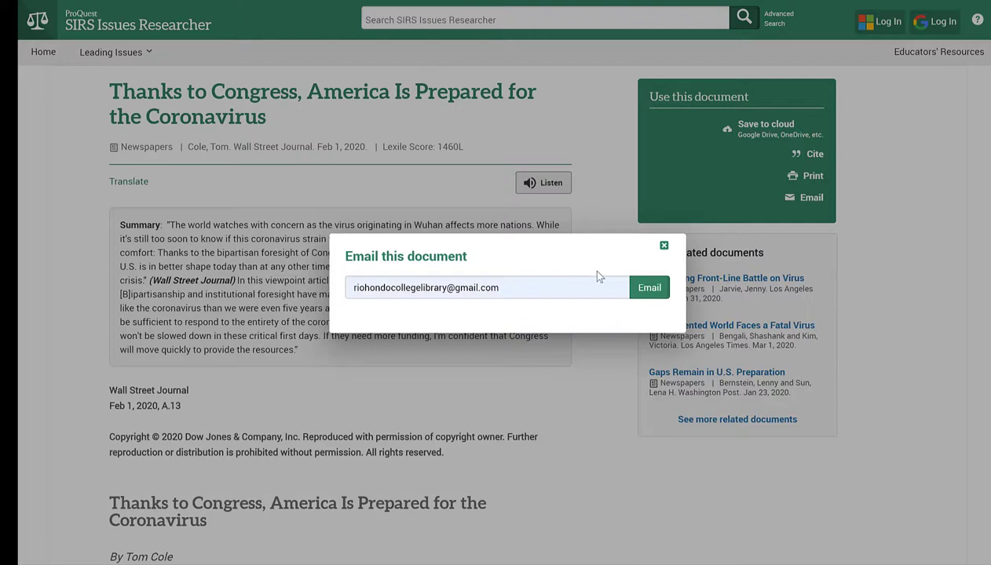
left_click(656, 292)
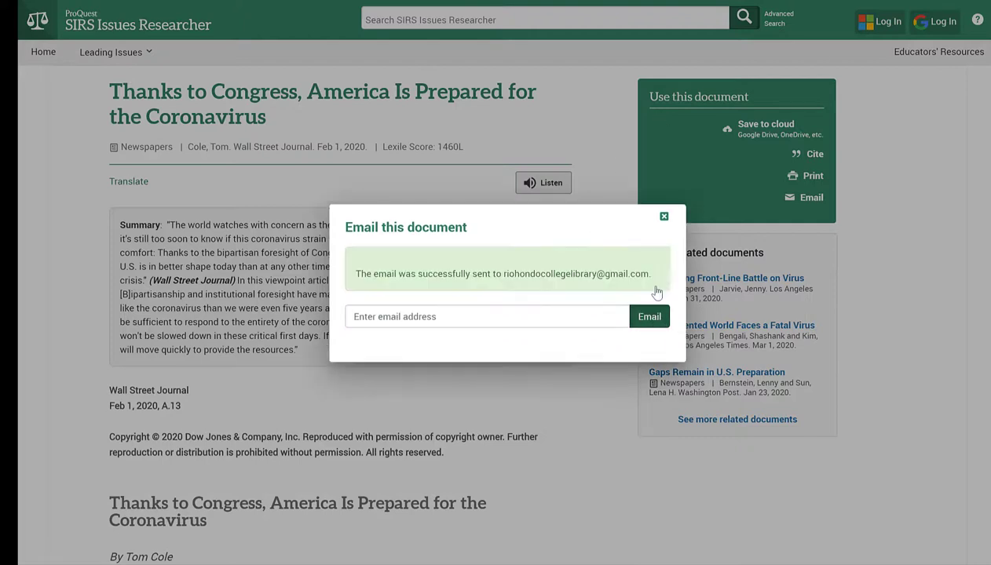
left_click(663, 216)
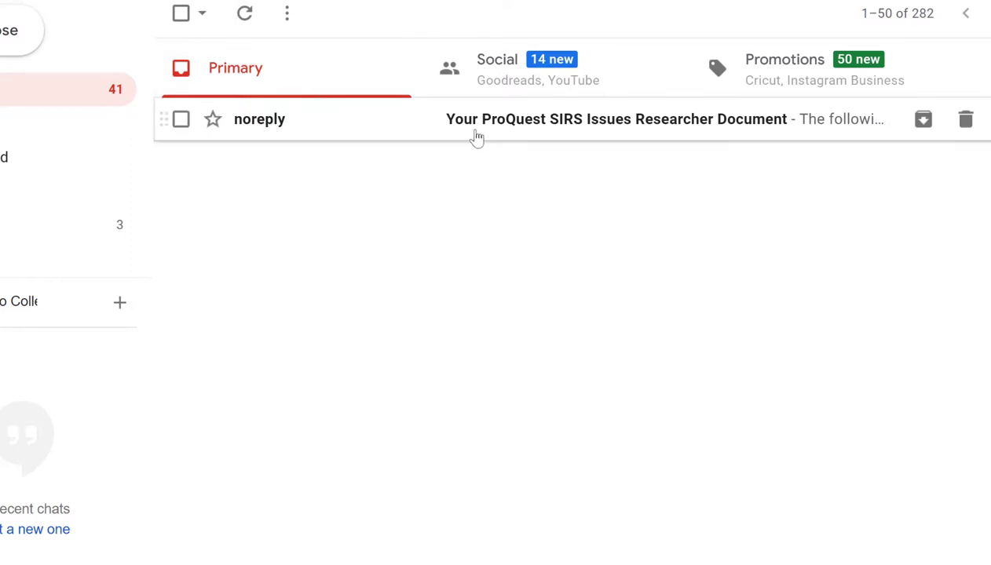
Open the noreply ProQuest message and read the article down to Related Subjects.
left_click(703, 119)
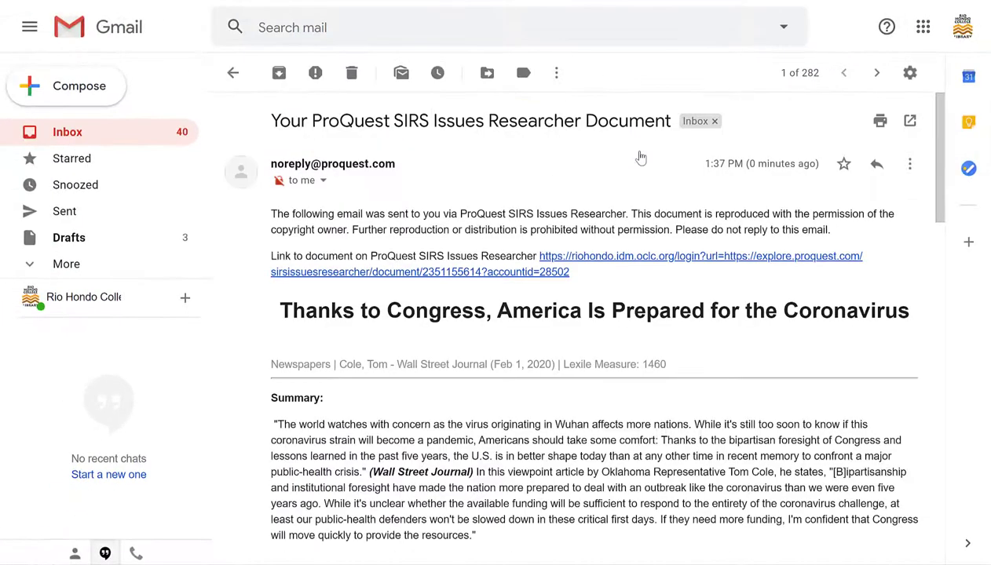
scroll(463, 341, "down", 3)
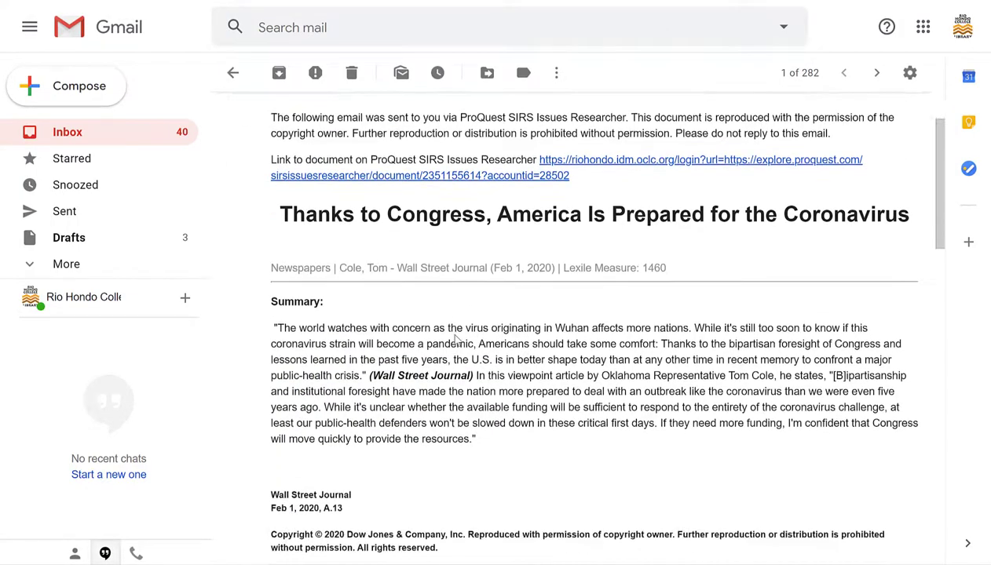
scroll(455, 340, "down", 10)
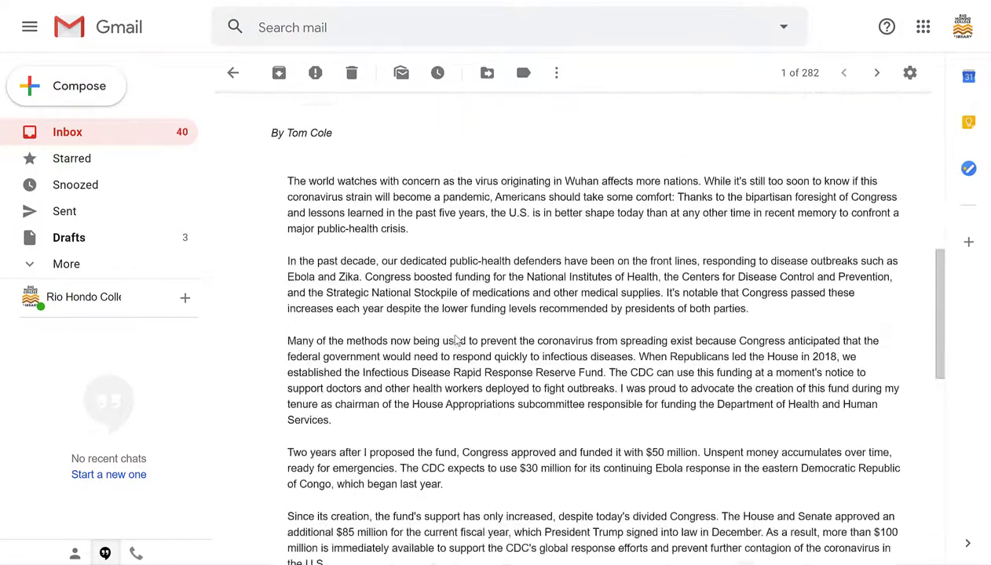
scroll(456, 340, "down", 5)
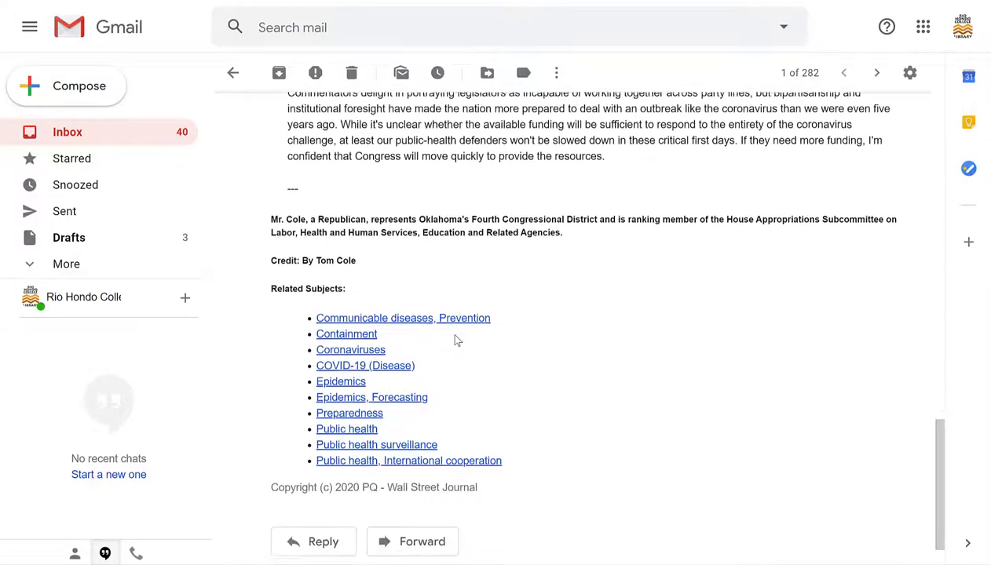
scroll(582, 339, "up", 7)
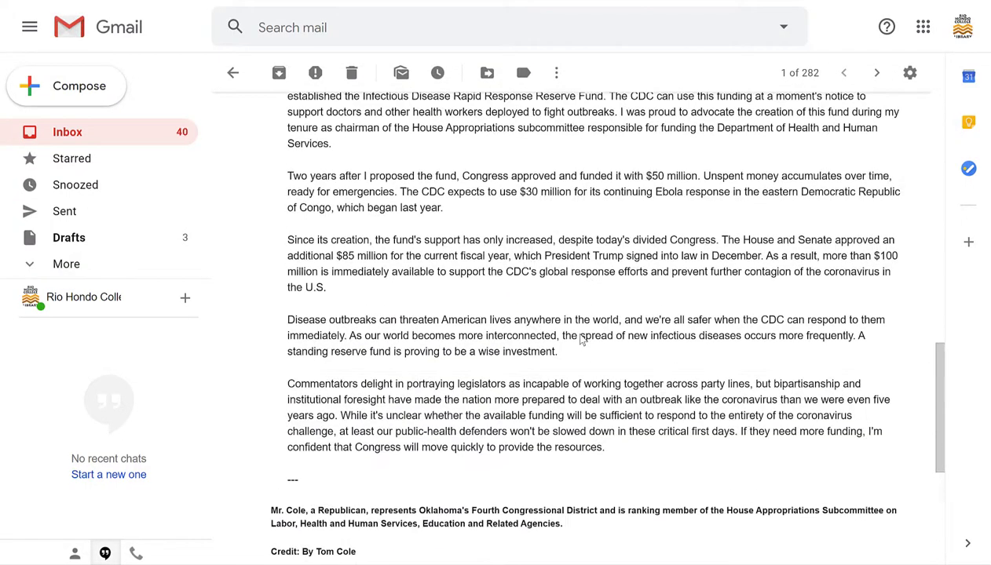
scroll(582, 343, "up", 8)
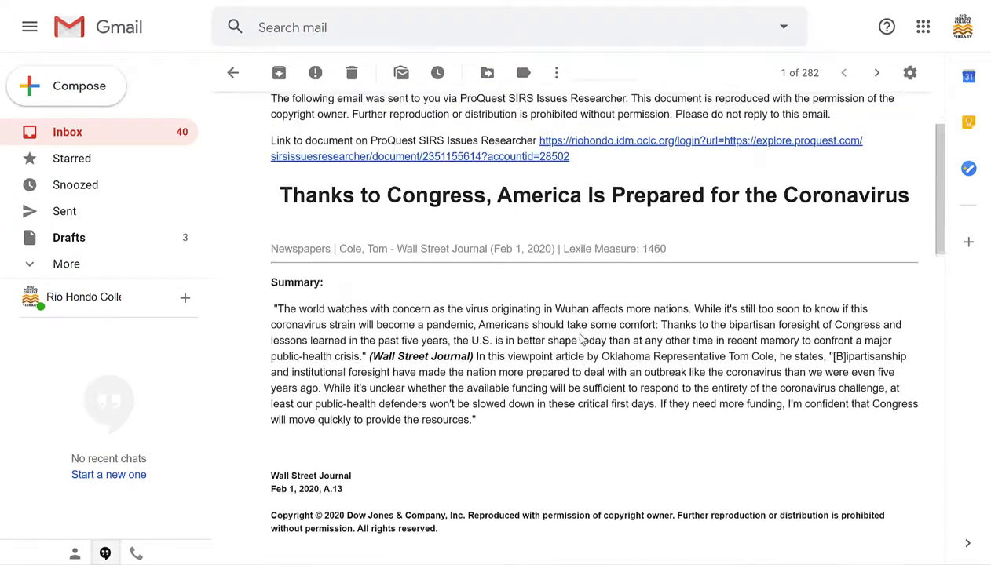